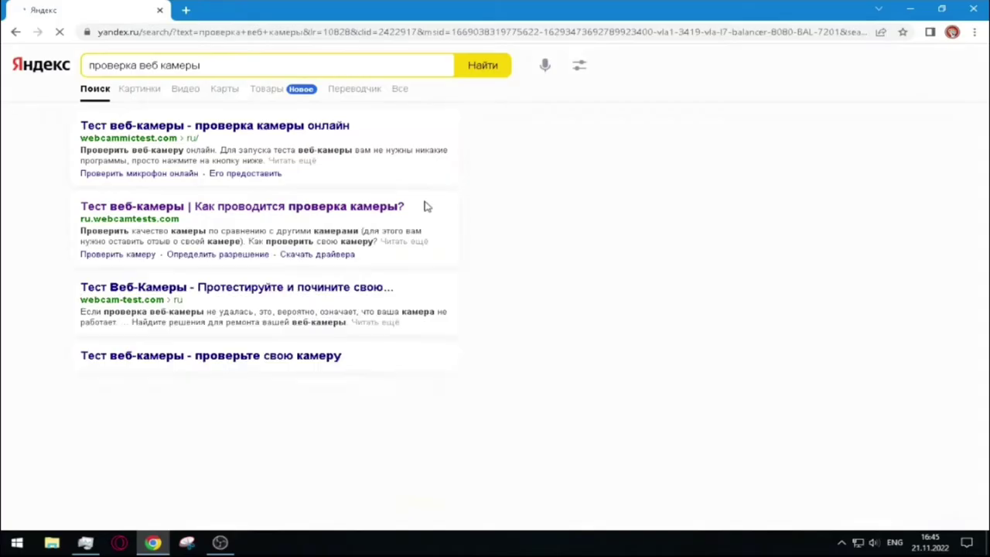
Test the GENERAL WEBCAM camera on ru.webcamtests.com from the search results, and close the test page.
click(341, 209)
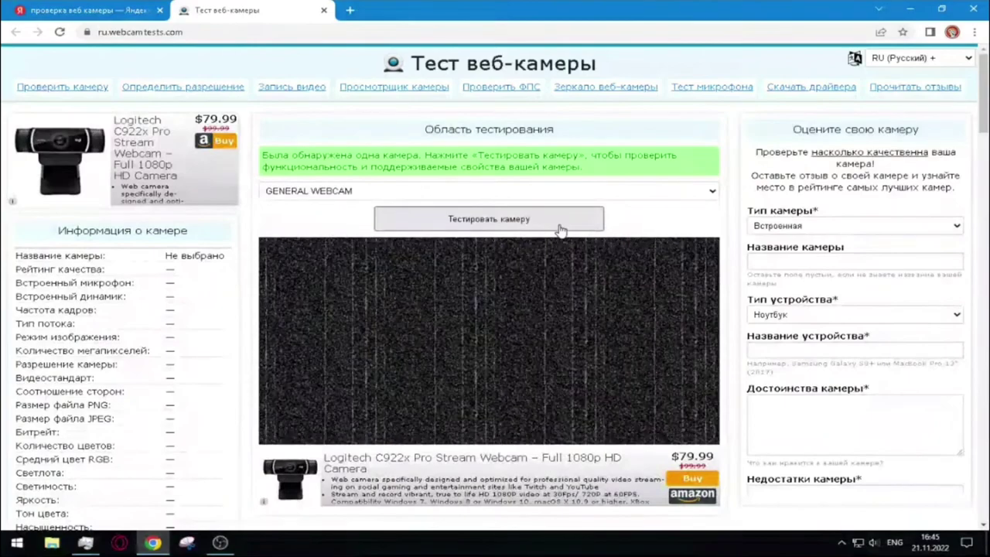
click(522, 224)
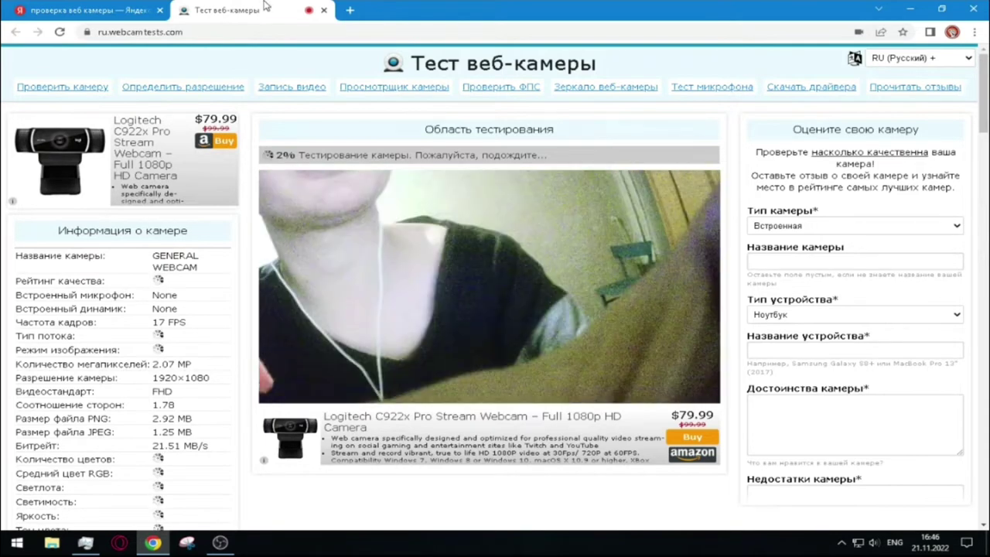
click(323, 10)
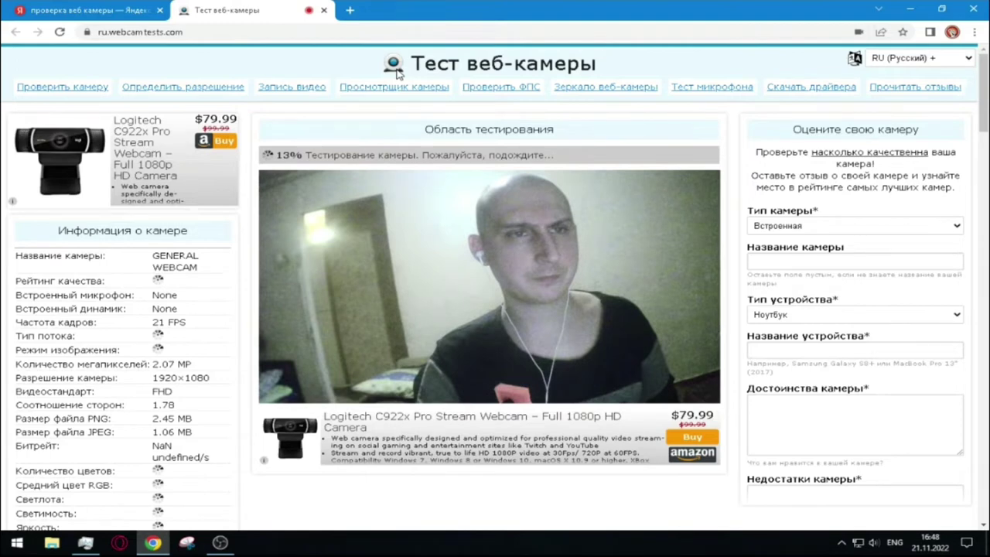
click(323, 10)
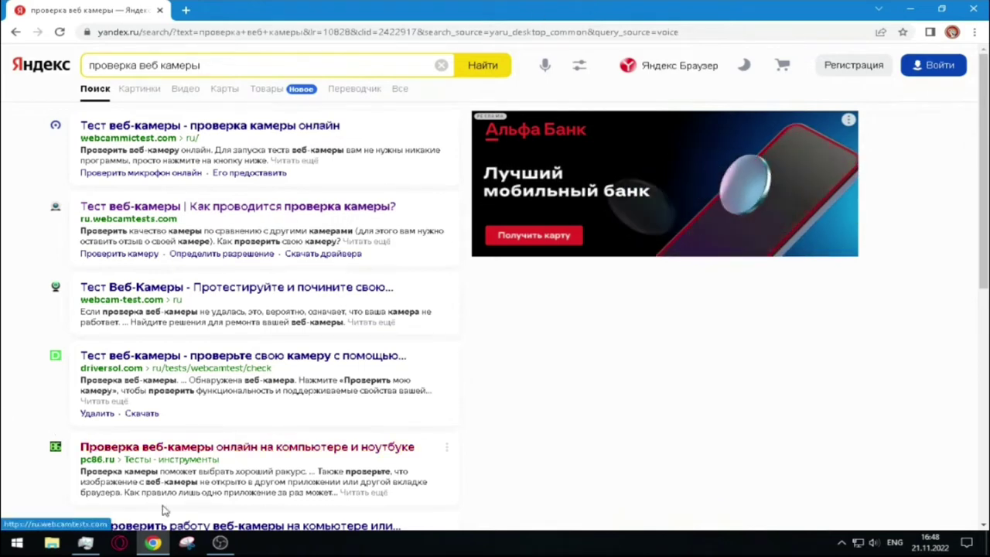
Switch to OBS and add a video capture device source (Устройство захвата видео) to the scene.
click(219, 542)
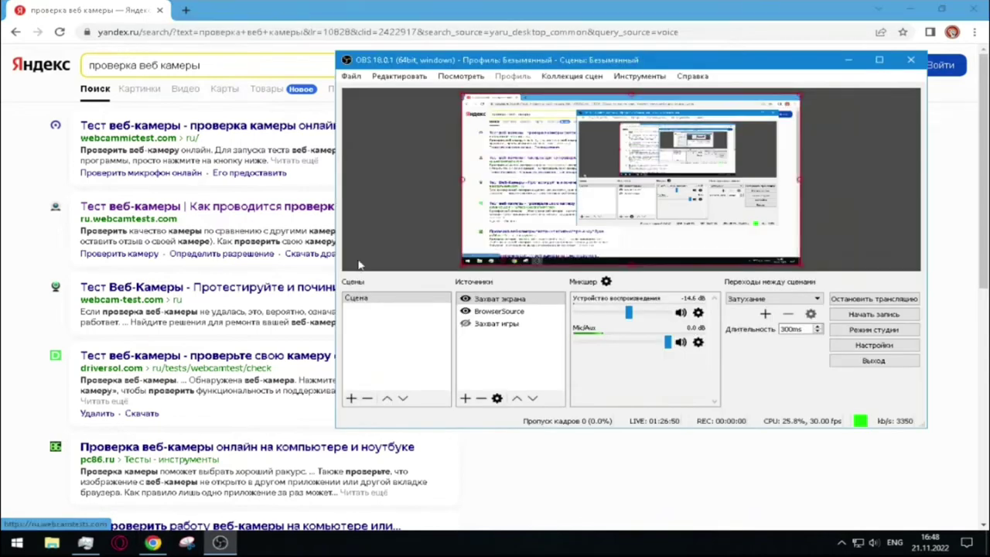
right_click(490, 356)
mouse_move(531, 370)
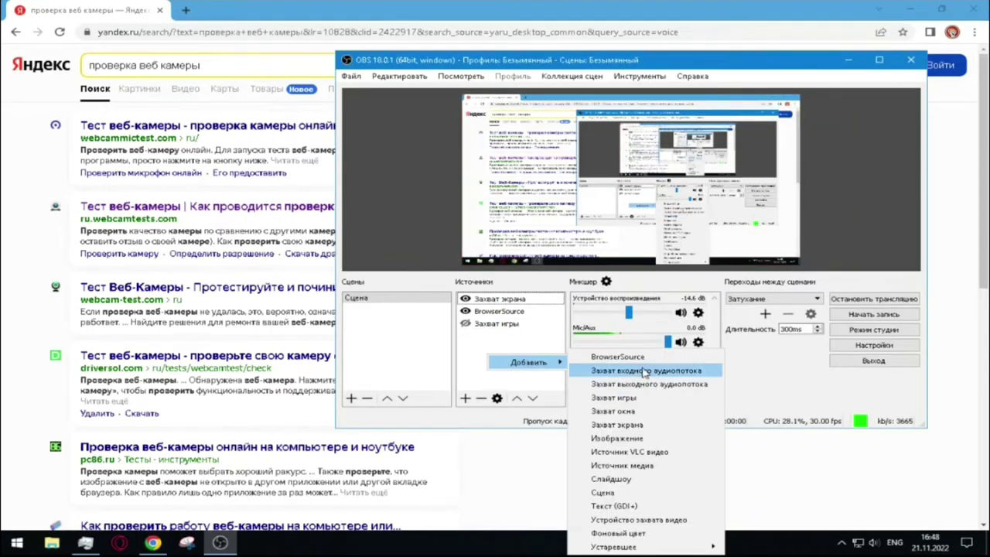
click(668, 520)
click(663, 331)
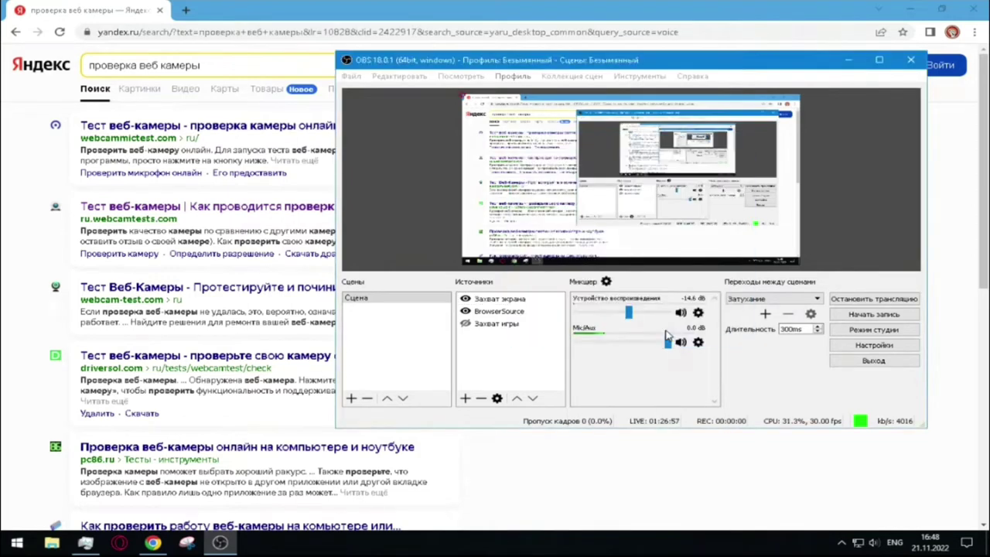
Configure the video capture source to use GENERAL WEBCAM with a custom resolution of 800x600.
click(611, 224)
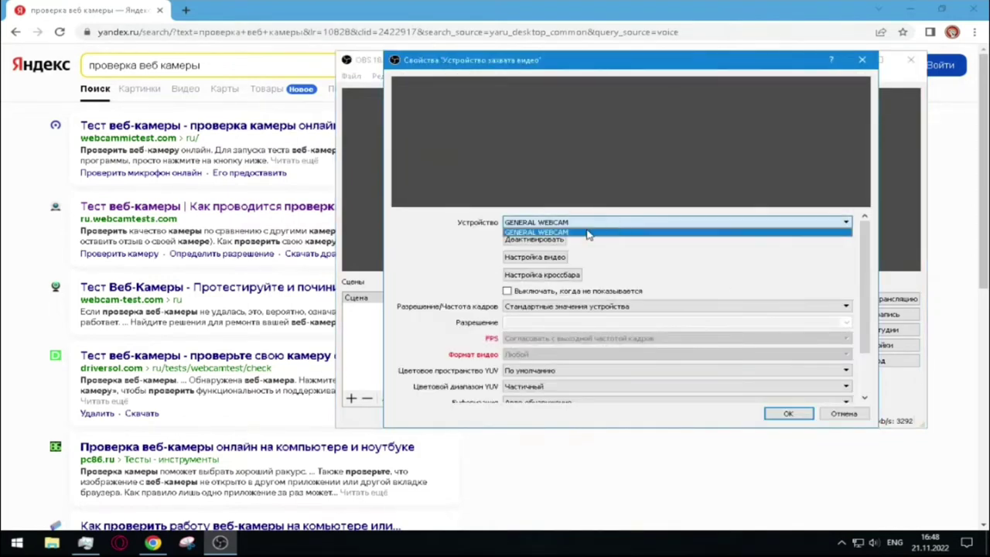
click(588, 248)
click(588, 307)
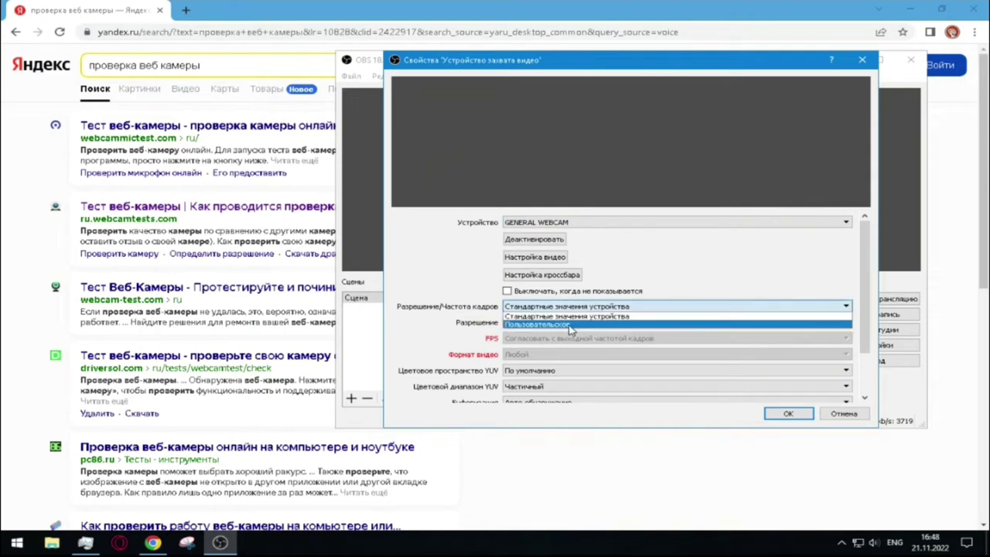
click(573, 320)
click(846, 322)
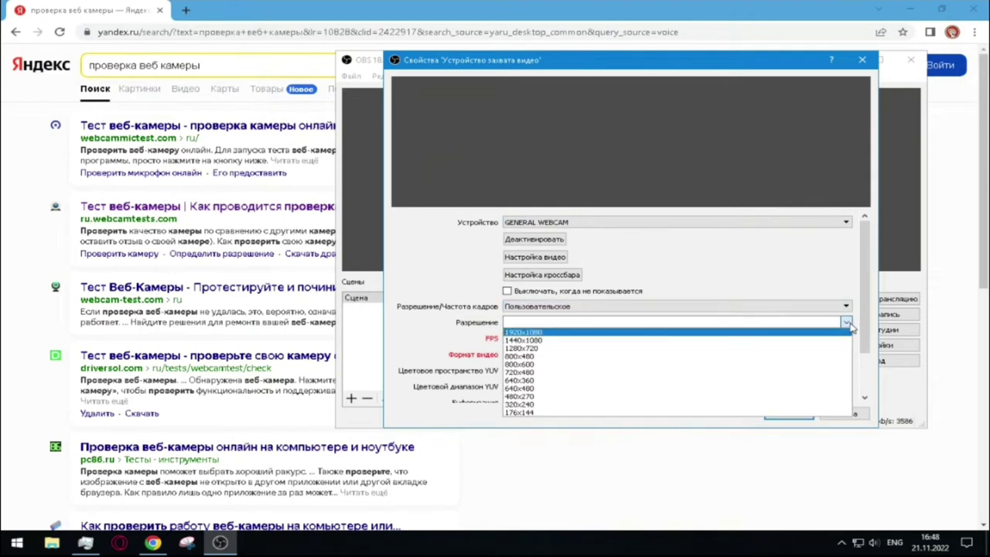
click(533, 364)
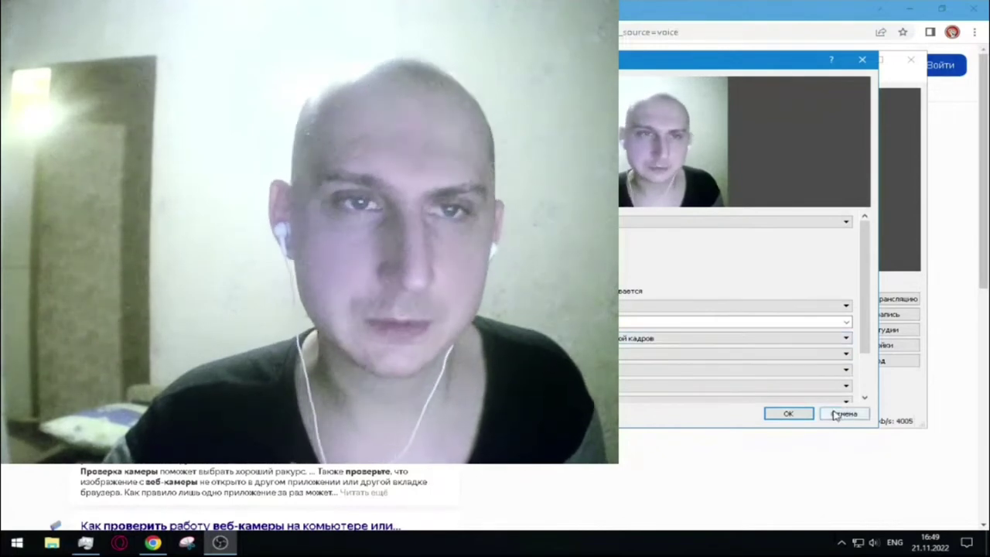
click(794, 414)
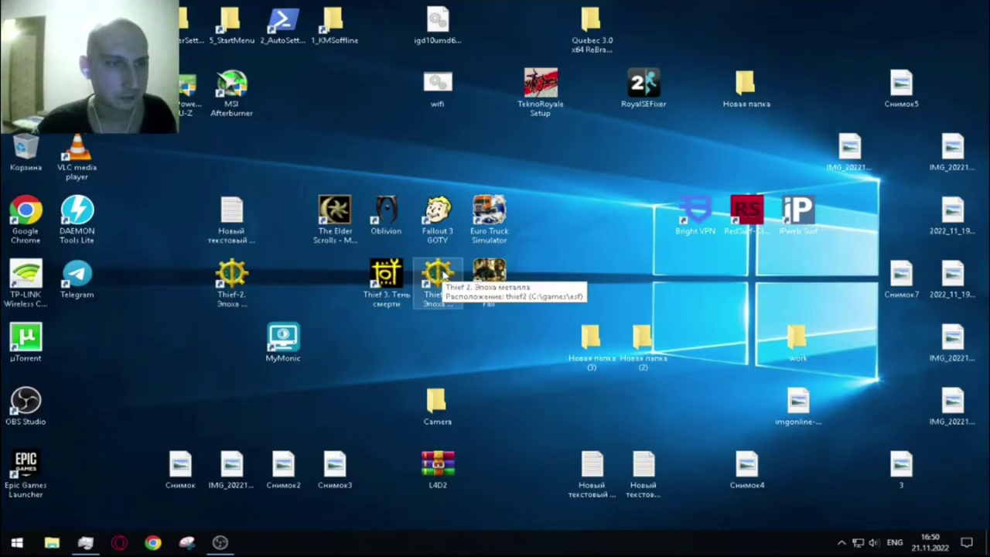
Move the Thief-2 shortcut on the desktop next to the wifi file and launch the game from it.
click(842, 543)
click(842, 543)
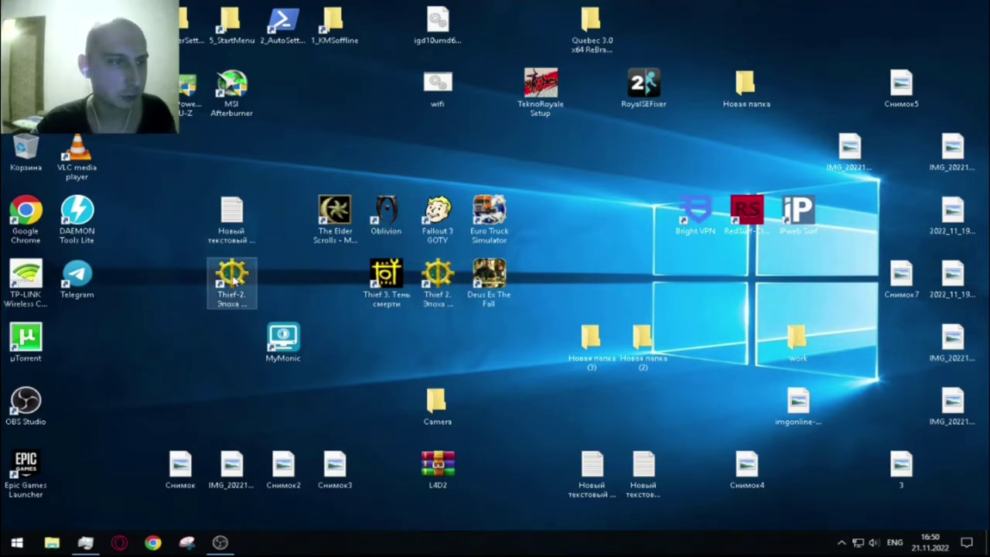
drag(237, 274, 368, 109)
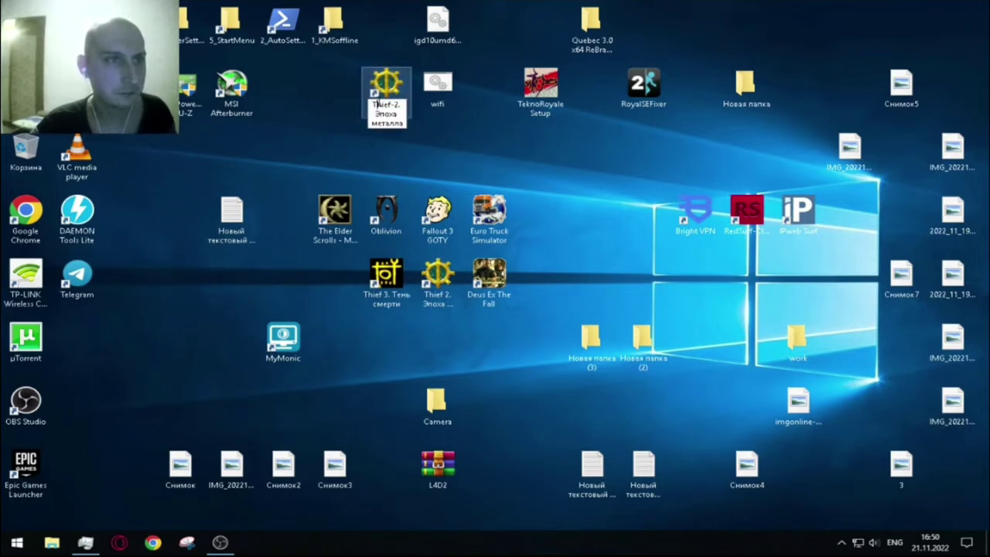
double_click(387, 88)
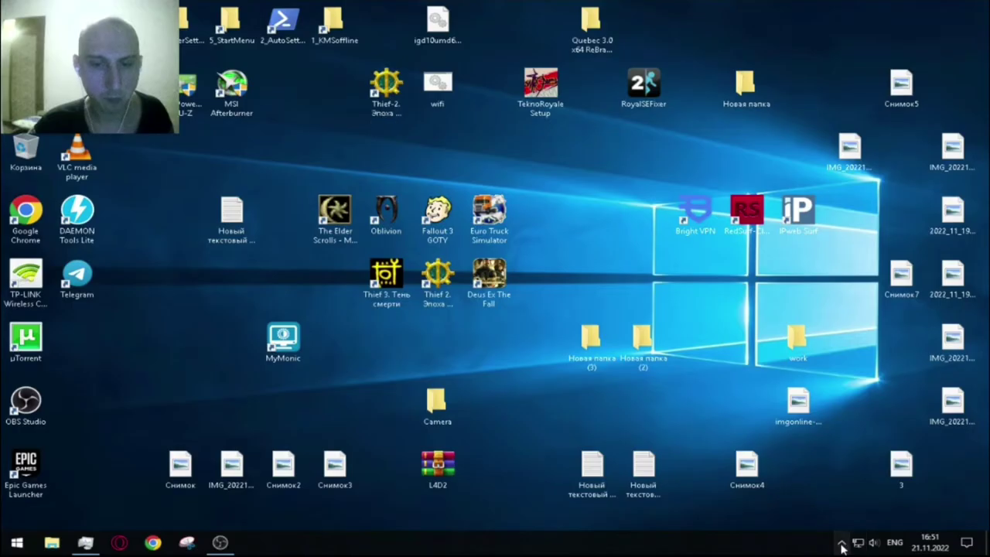
Open the MyMonic display utility and set the video brightness to 29.
click(841, 542)
click(858, 514)
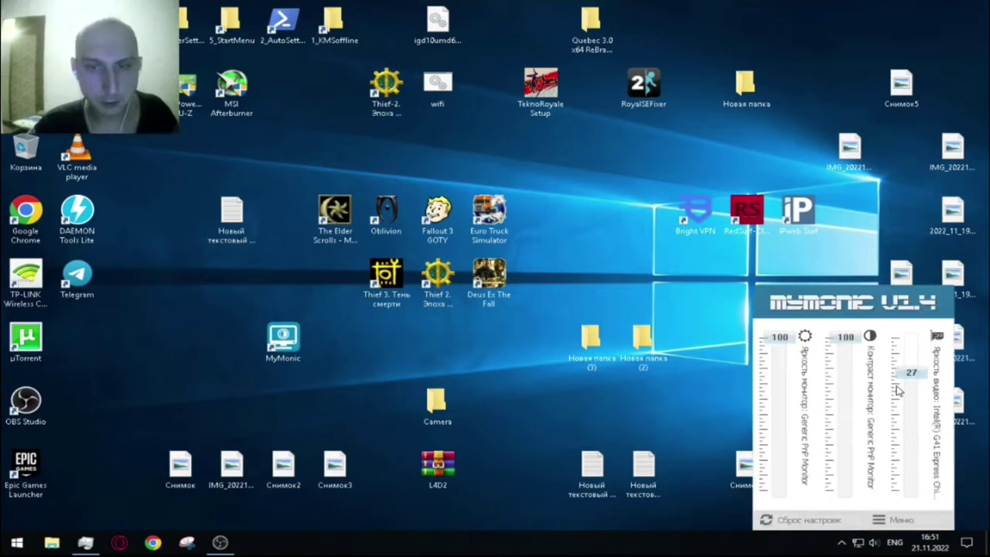
click(901, 484)
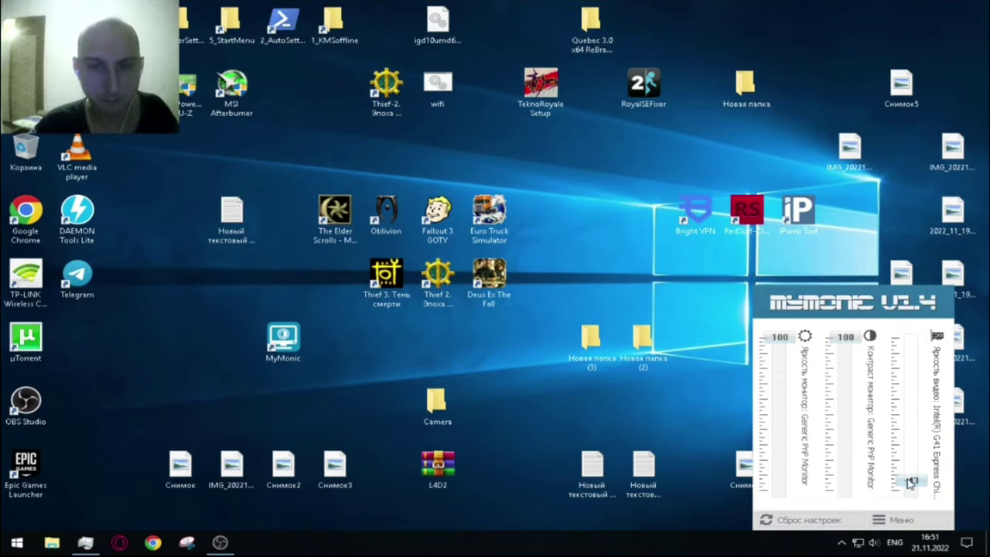
drag(907, 481, 914, 371)
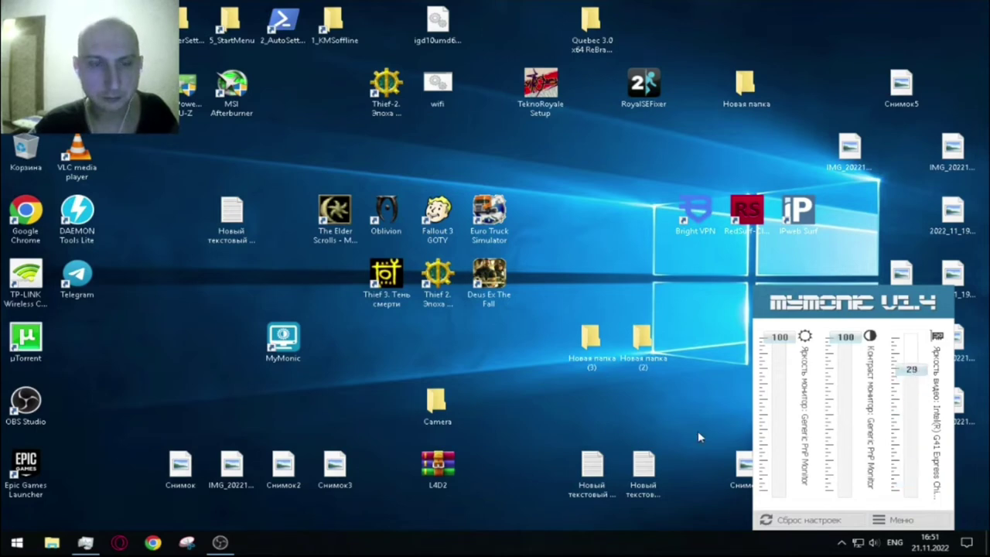
Bring up OBS, move its window slightly, and shrink the webcam overlay in the corner of the preview.
click(221, 543)
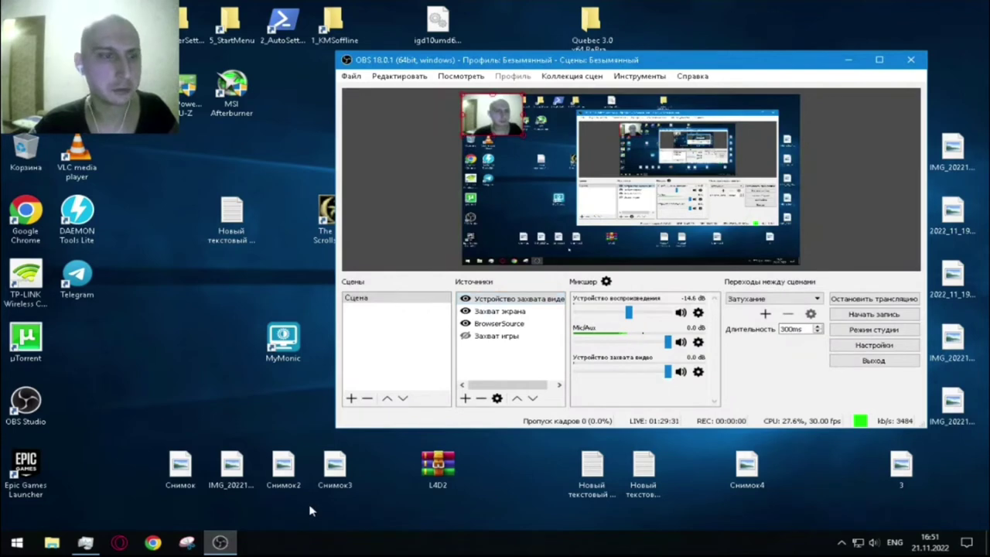
click(221, 543)
click(221, 543)
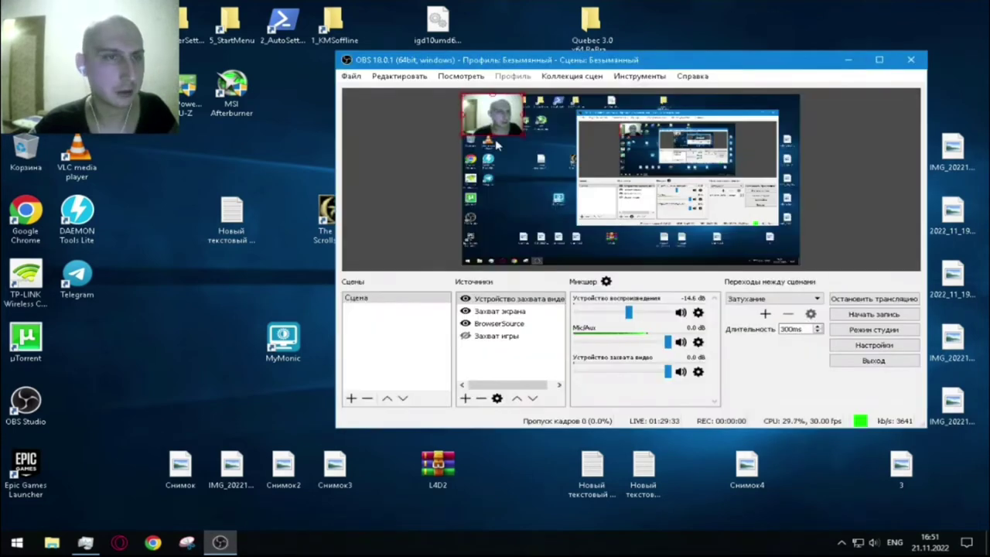
drag(539, 64, 496, 78)
drag(480, 149, 439, 142)
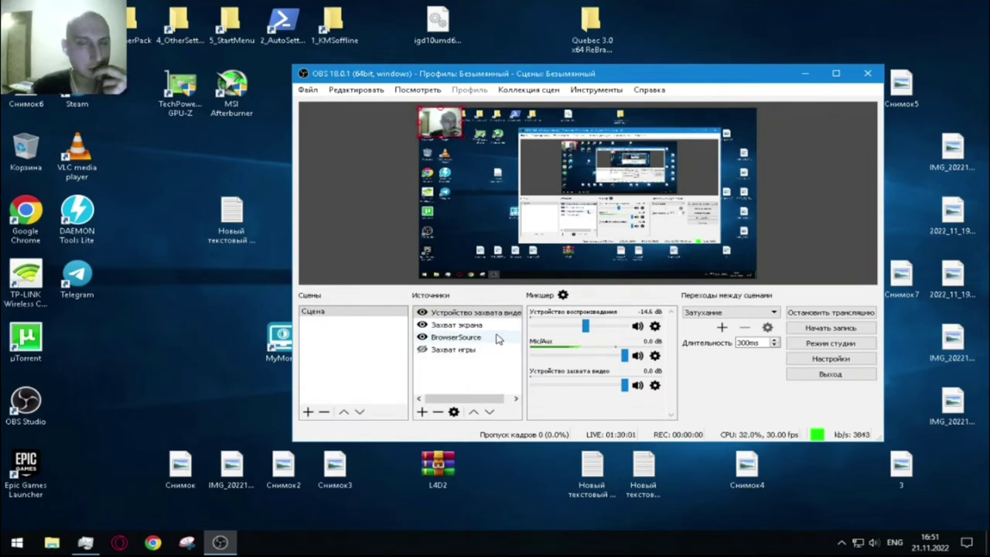
Check the properties of the screen capture source (Захват экрана) and close them without changes.
click(456, 325)
right_click(456, 325)
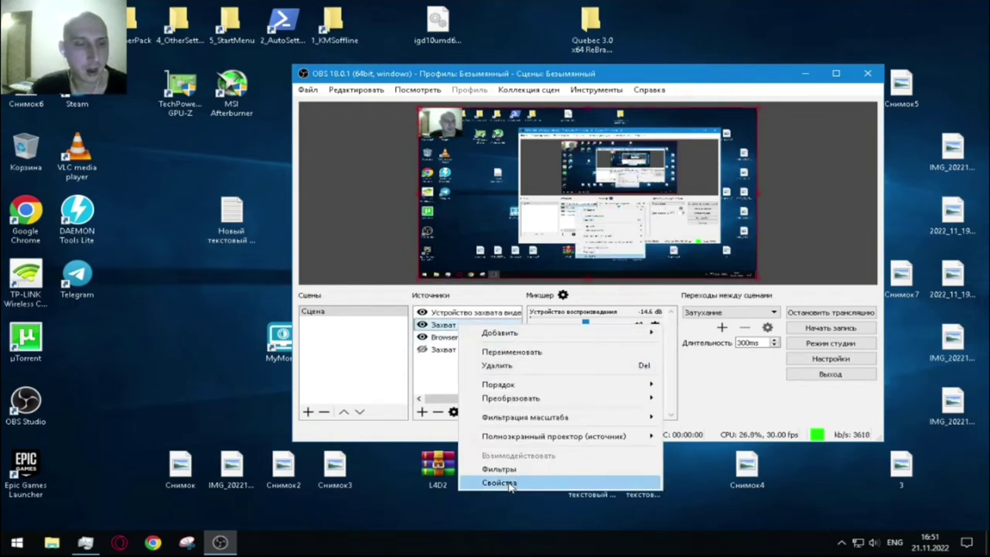
click(483, 487)
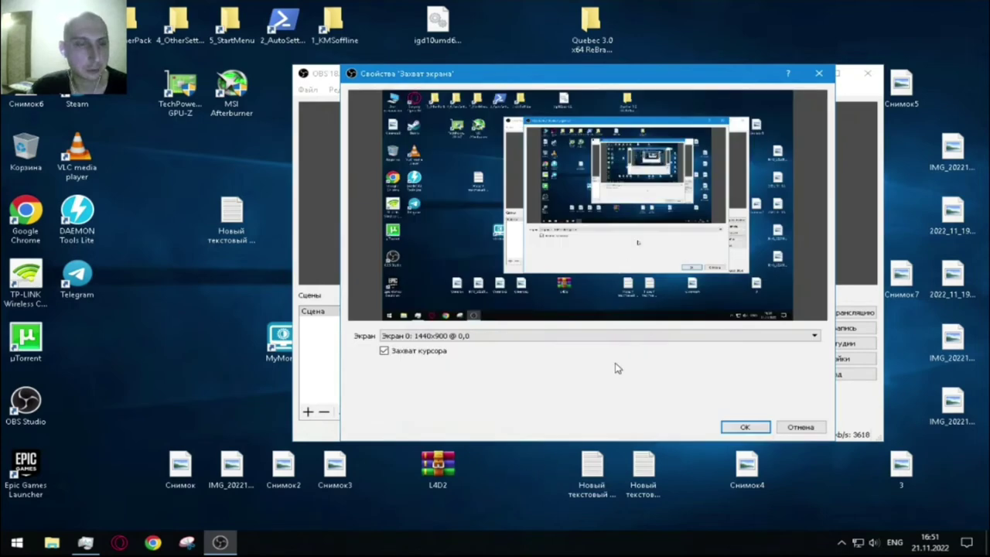
click(802, 429)
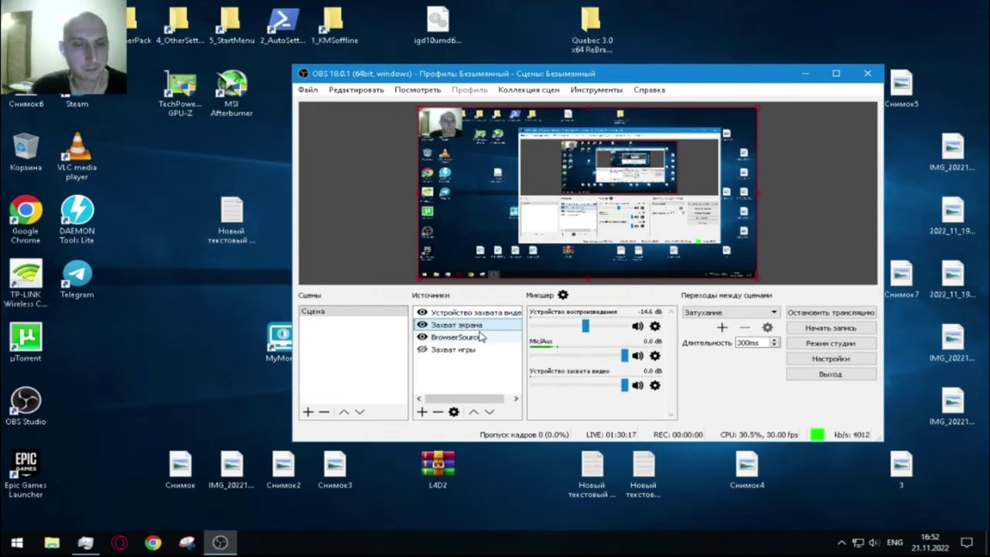
Set the video brightness to 40 in MyMonic and return to OBS.
click(842, 542)
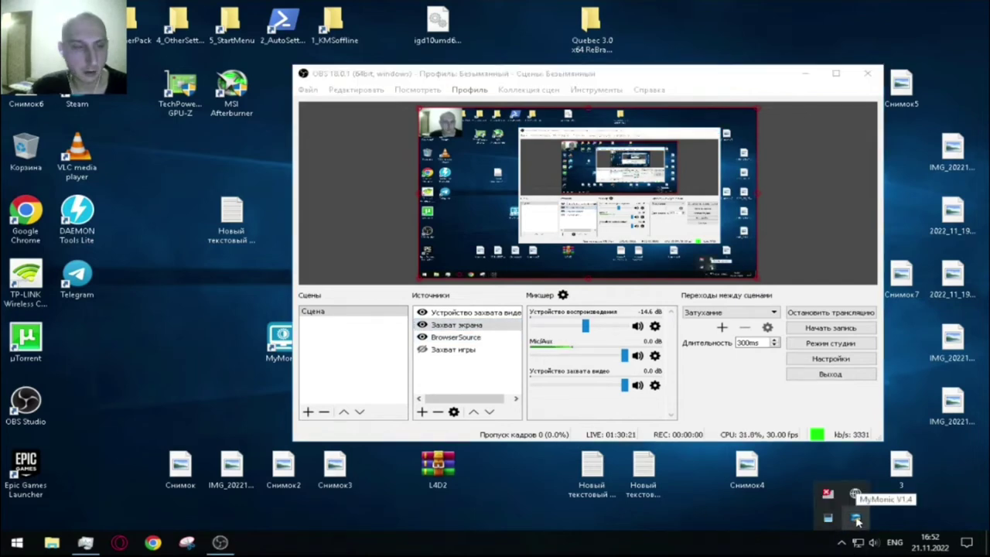
click(856, 517)
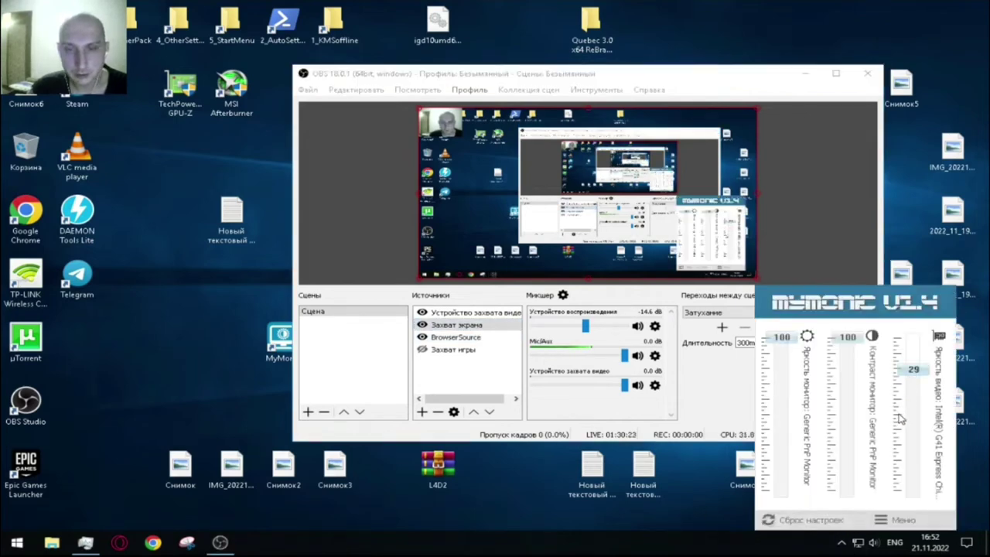
drag(898, 418, 912, 348)
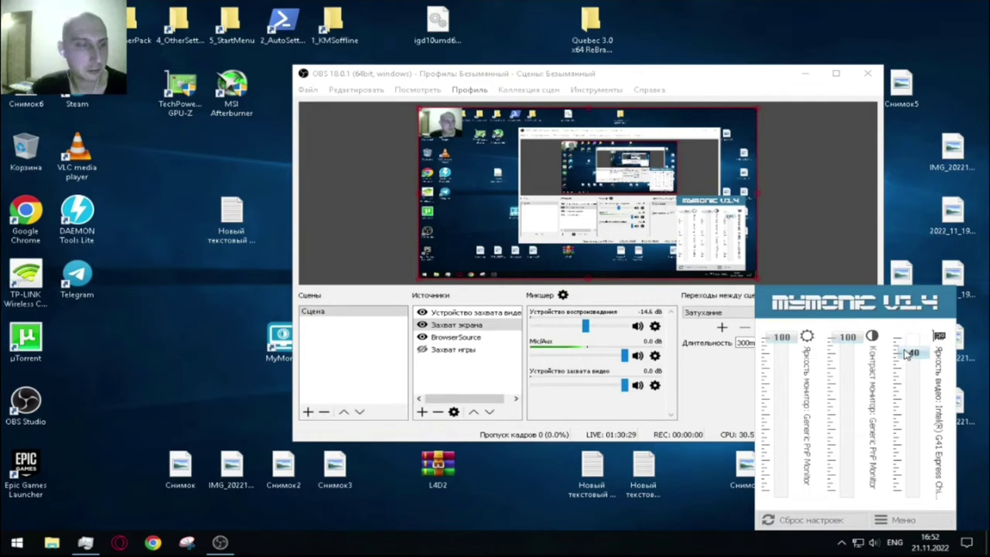
click(794, 191)
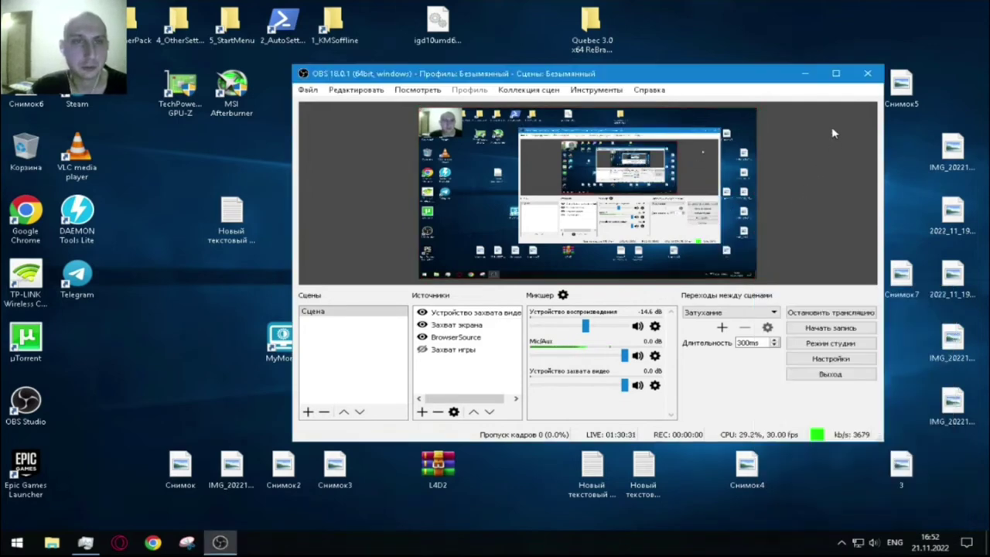
Add a colour correction filter (Коррекция цвета) to the screen capture source with gamma 0,53 and slightly raised brightness.
right_click(453, 328)
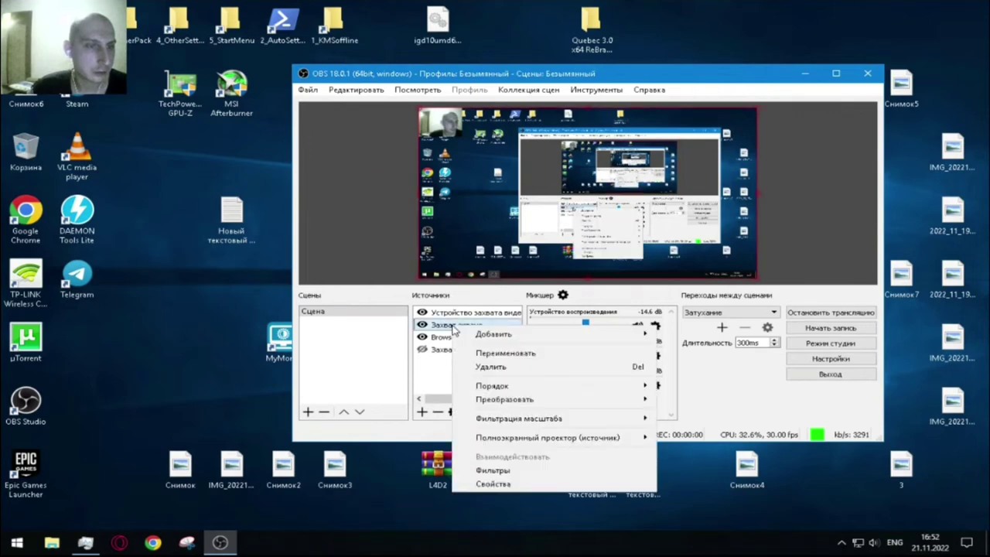
click(456, 469)
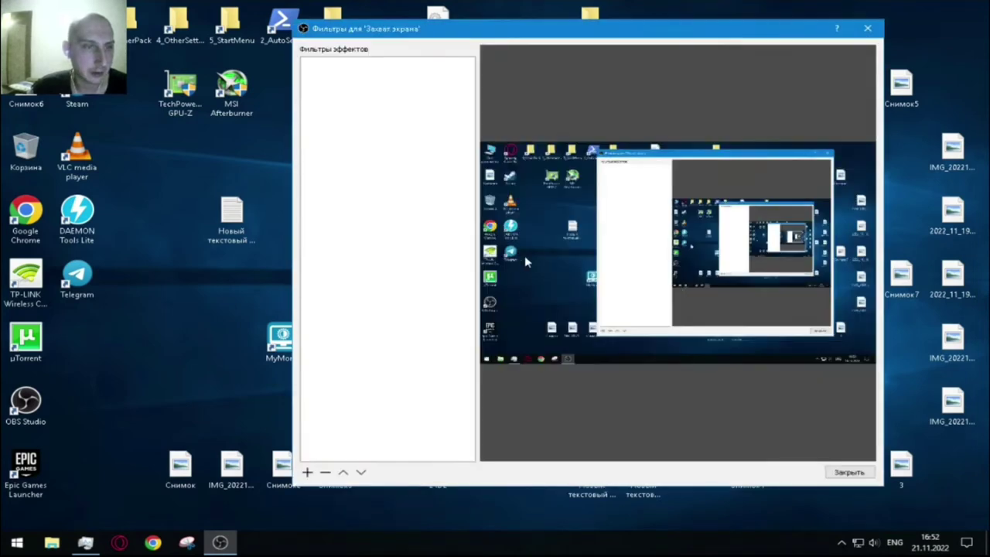
right_click(392, 119)
mouse_move(435, 128)
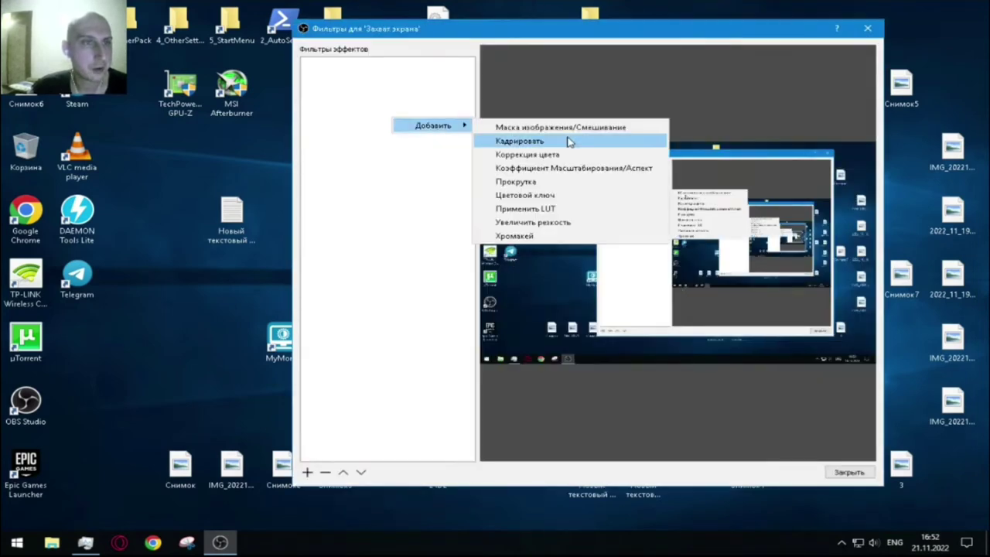
click(523, 155)
click(569, 280)
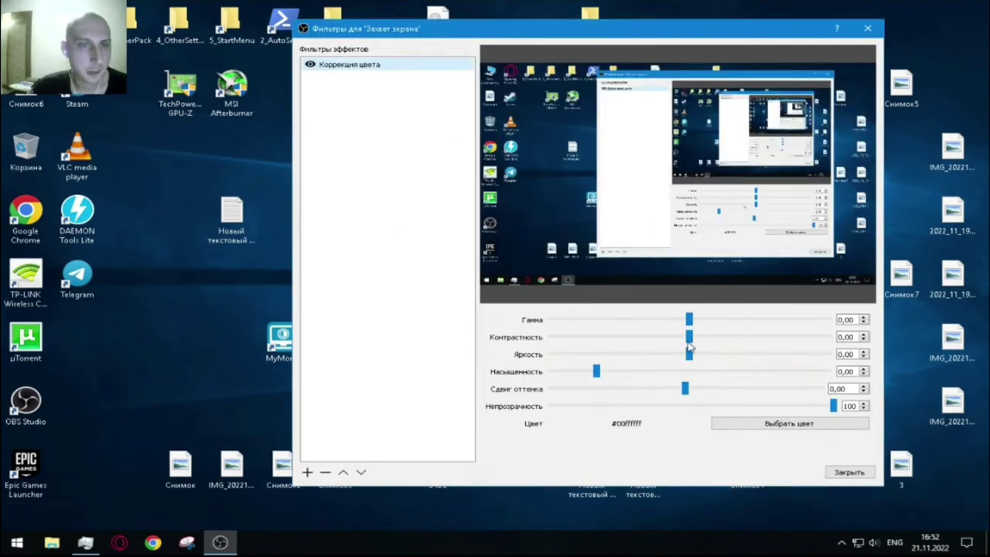
drag(689, 320, 698, 356)
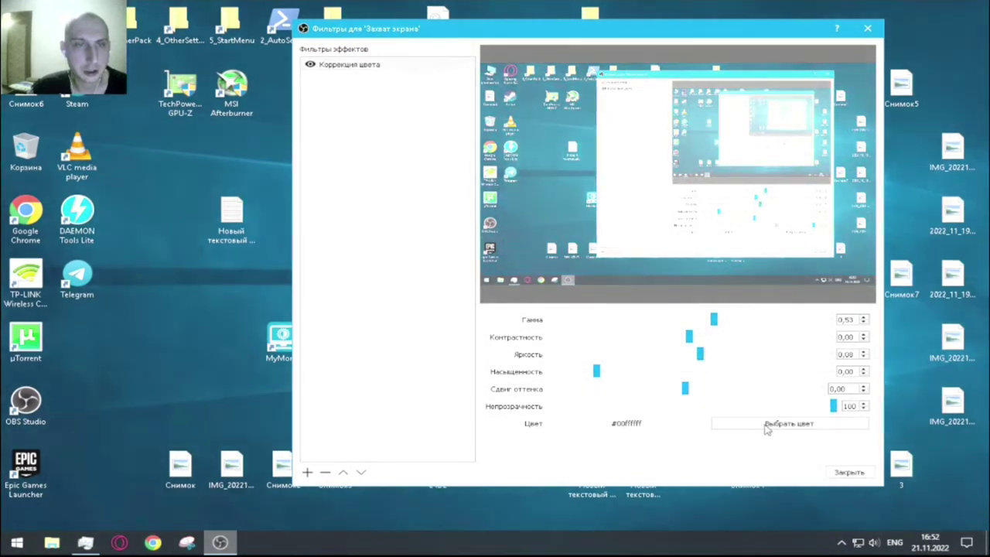
click(848, 471)
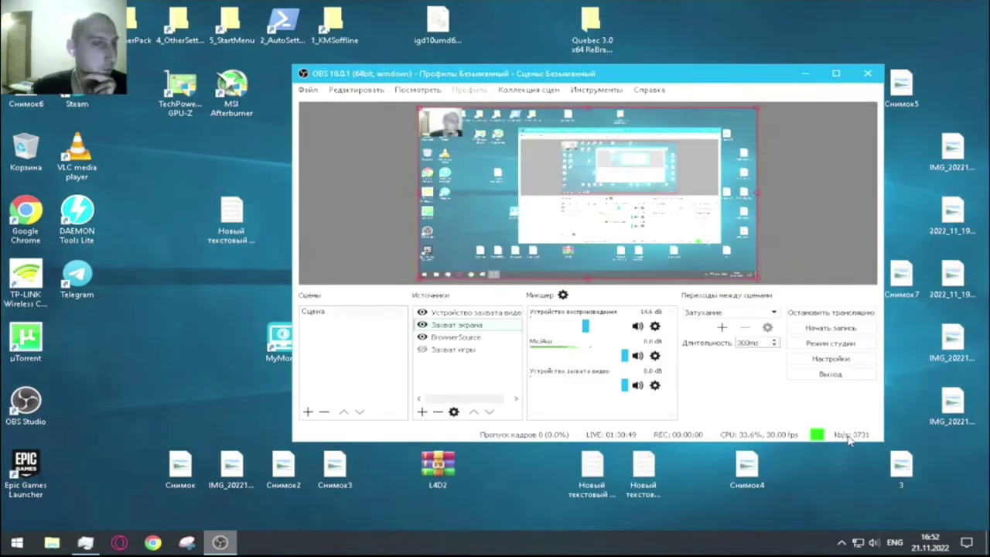
Minimize OBS and launch the Thief-2 game from the desktop.
click(804, 78)
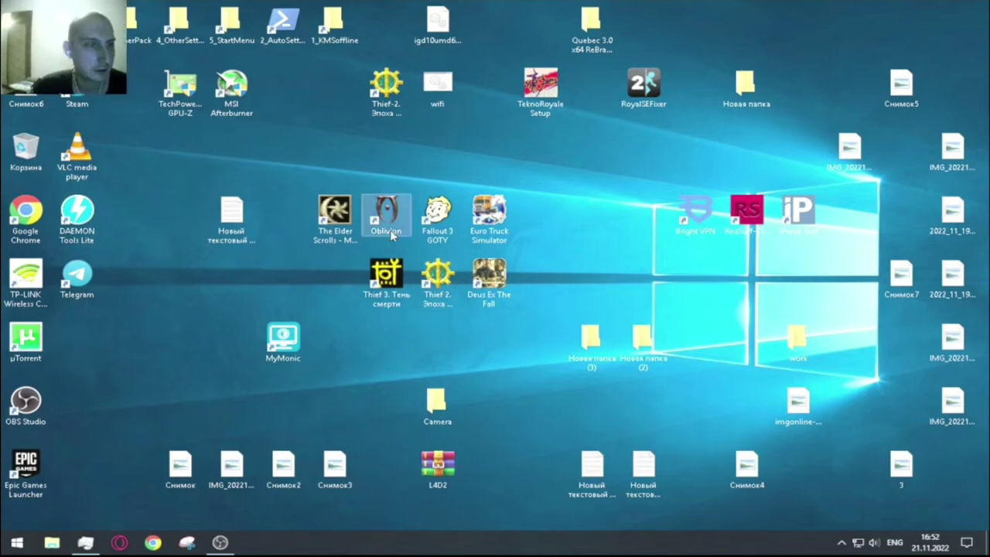
double_click(393, 100)
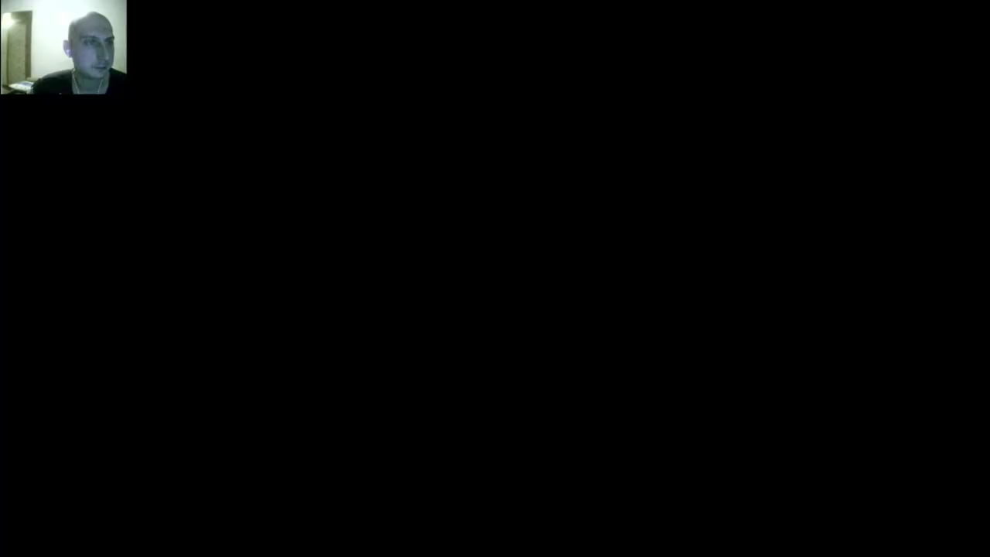